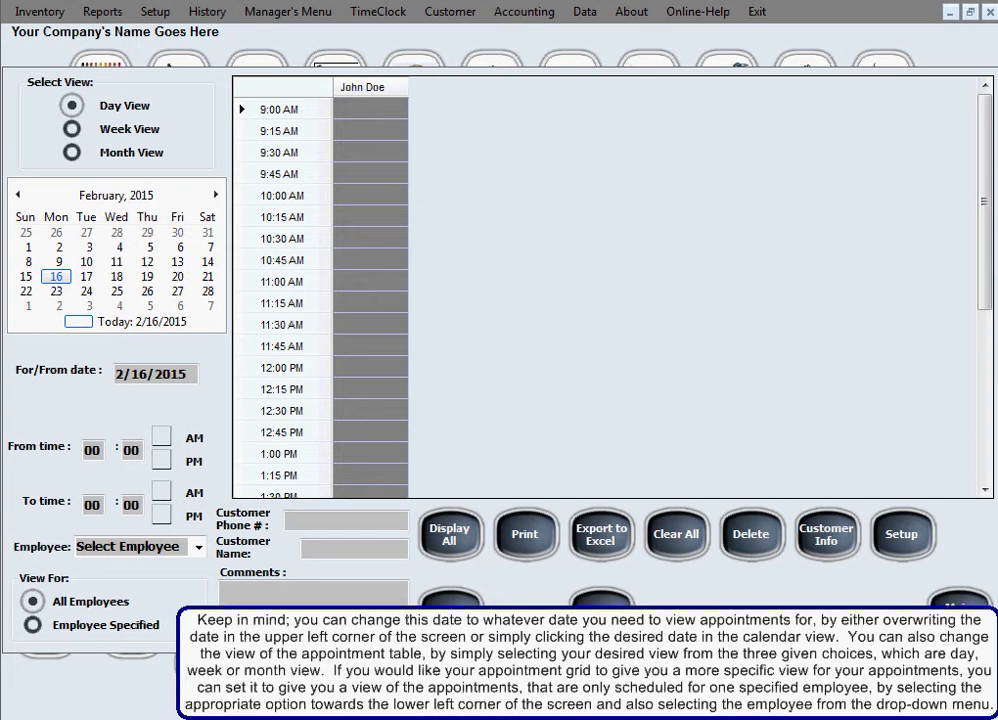
# Cycle the appointment grid through week view and month view, ending back on day view.
pyautogui.click(71, 129)
pyautogui.click(71, 152)
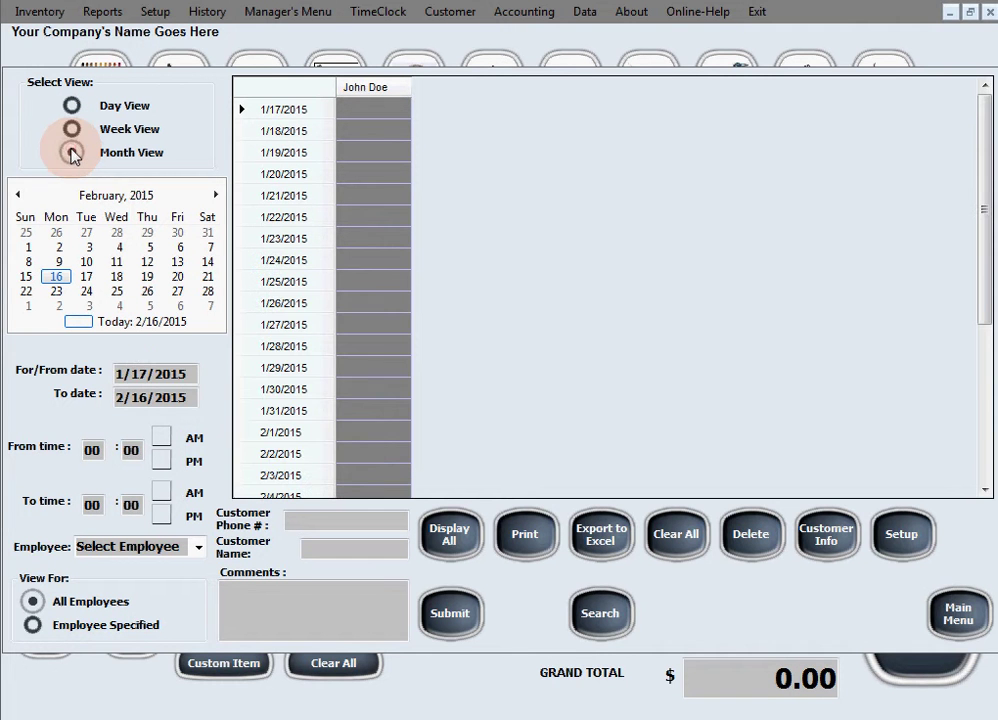
pyautogui.click(72, 105)
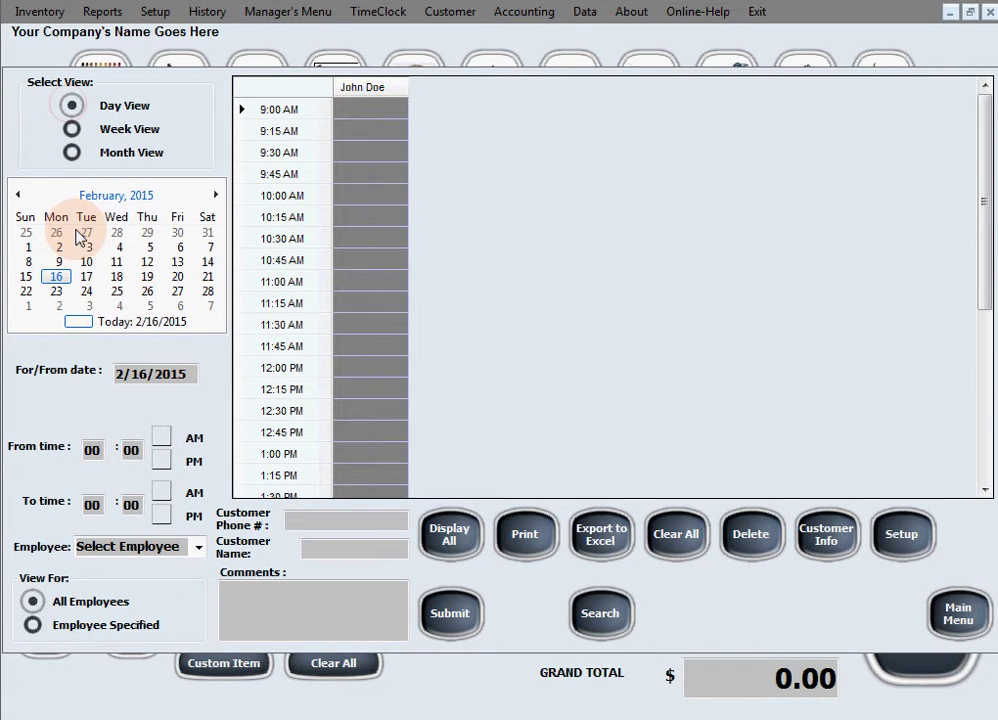
# Browse the appointments for February 1 and another February date, and return the calendar to February 16, 2015.
pyautogui.click(29, 248)
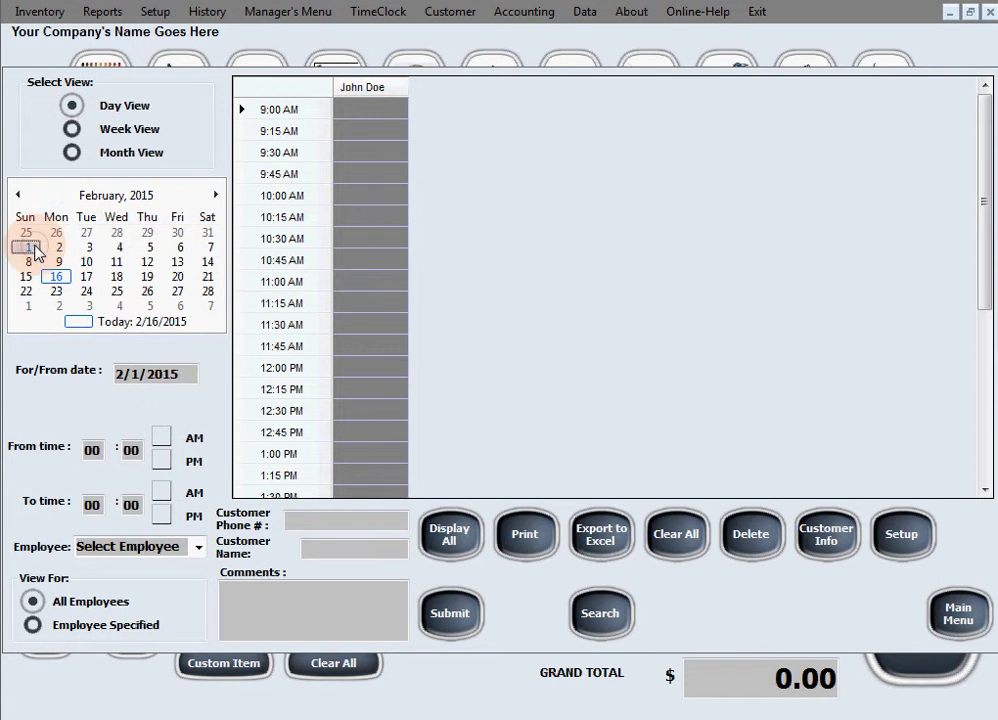
pyautogui.click(149, 273)
pyautogui.click(66, 275)
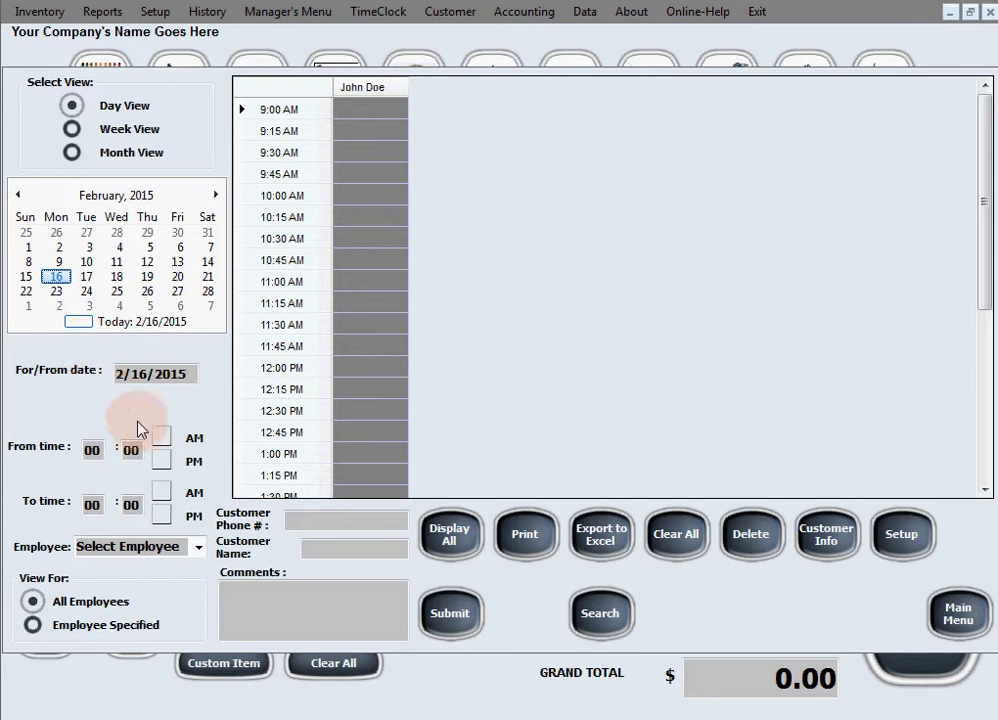
# Select the employee, limit the appointment view to the specified employee, and restore the view for all employees.
pyautogui.click(197, 547)
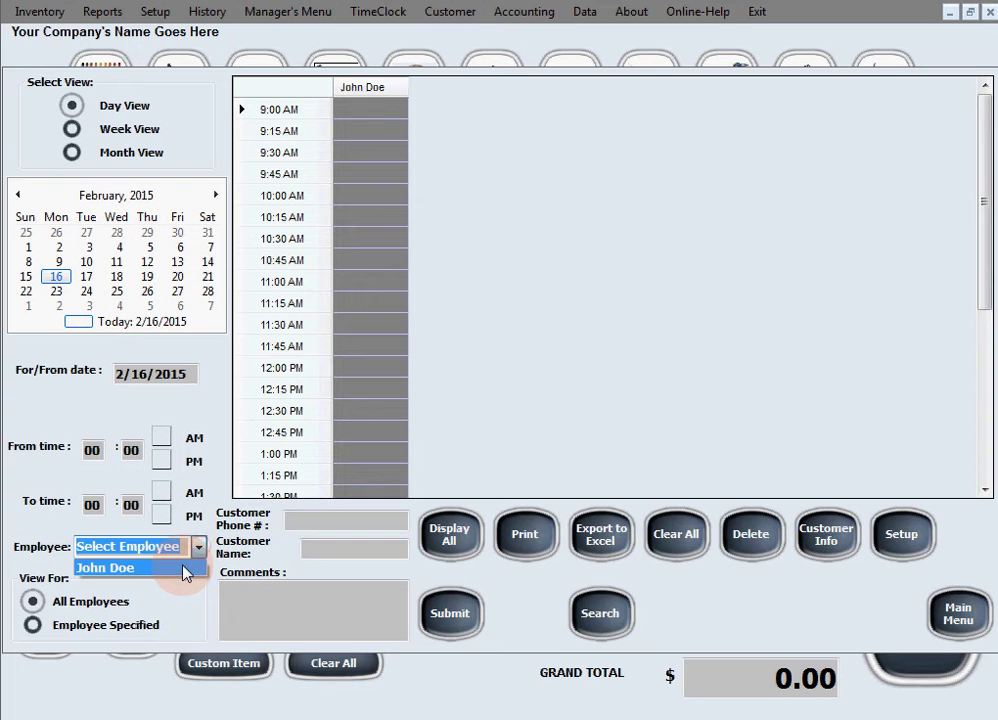
pyautogui.click(185, 570)
pyautogui.click(33, 625)
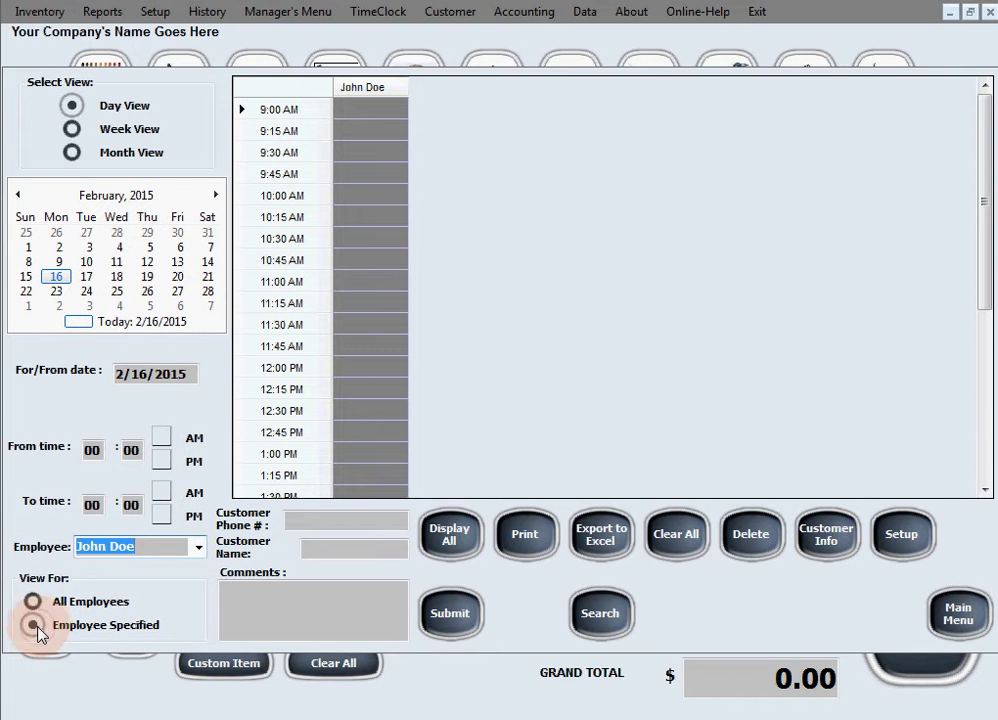
pyautogui.click(33, 601)
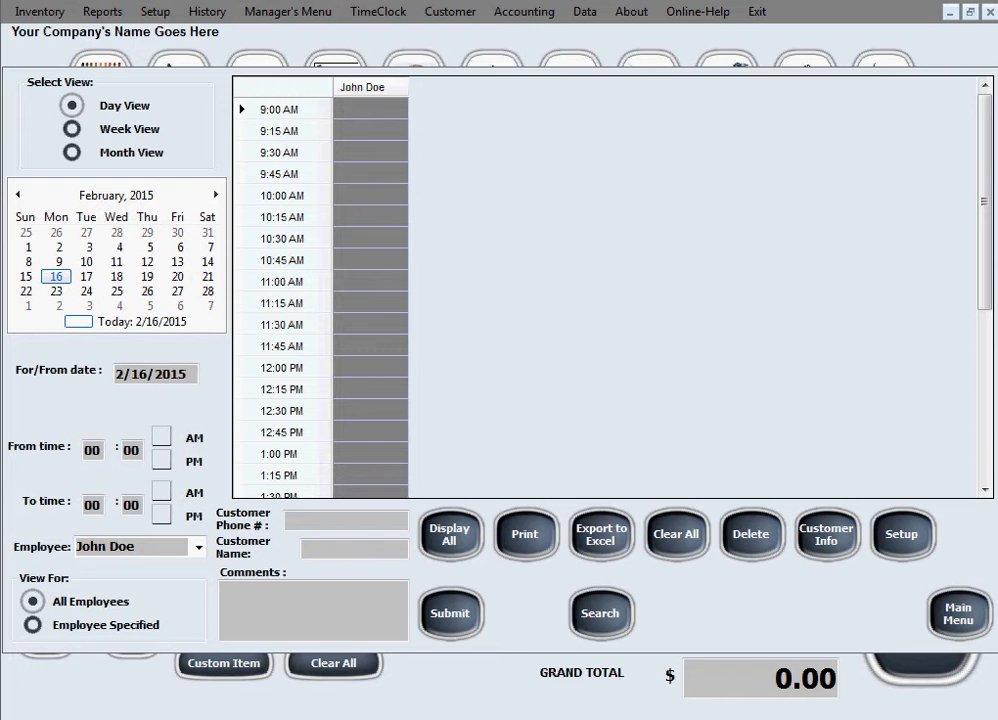
# Book a 9:45 AM to 10:30 AM appointment using the customer's phone number, with the comment "Hair Cut".
pyautogui.moveTo(375, 175); pyautogui.dragTo(383, 245)
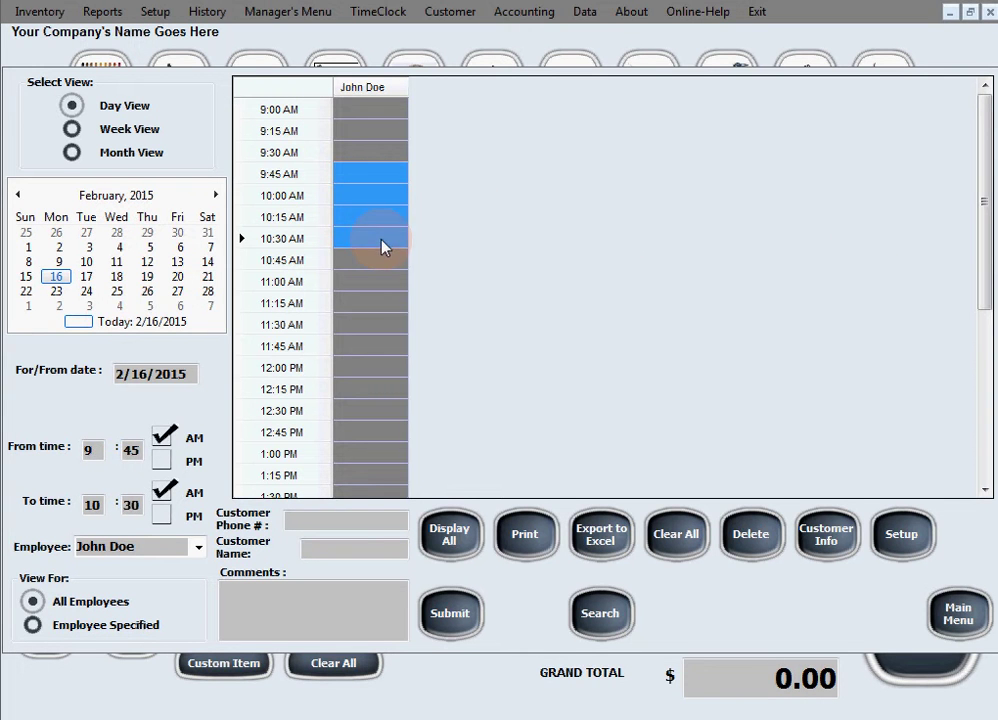
pyautogui.click(338, 519)
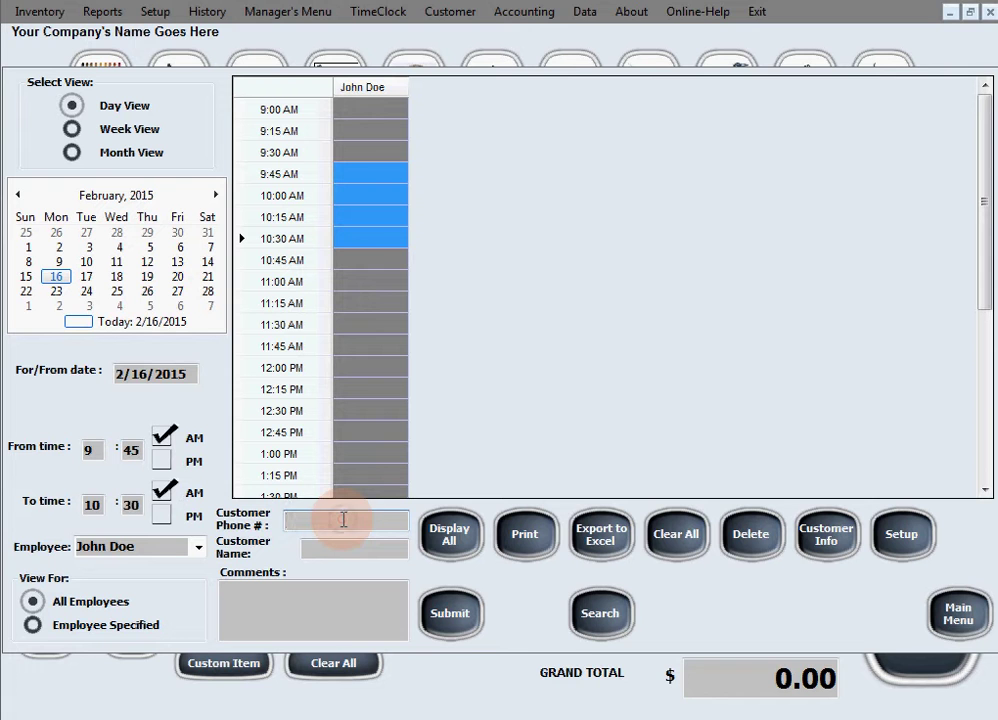
pyautogui.write('222-333-4444')
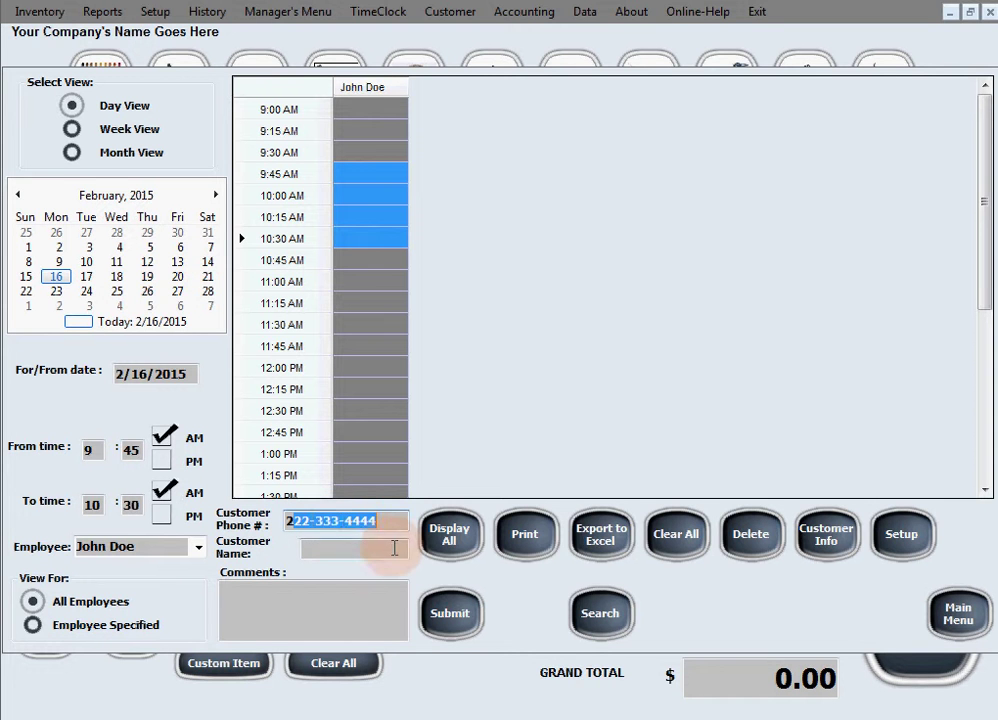
pyautogui.click(392, 547)
pyautogui.click(371, 620)
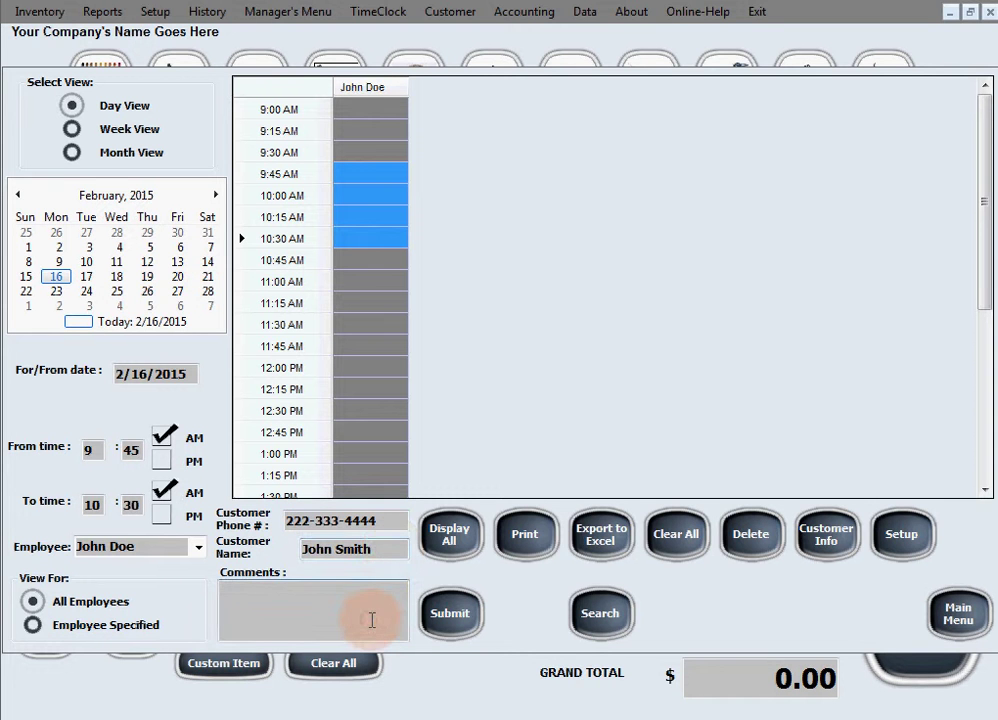
pyautogui.write('Hair Cut')
pyautogui.click(441, 624)
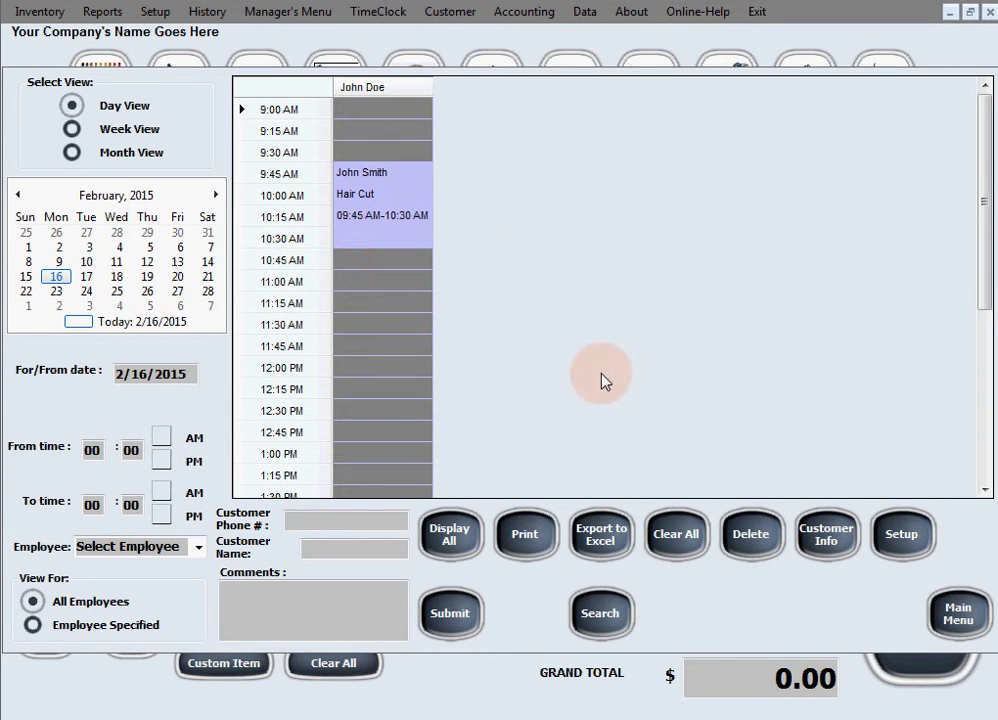
# Mark the 11:30 AM to 12:15 PM slots and adjust the times to 11:37 AM and 12:12 PM.
pyautogui.moveTo(397, 320); pyautogui.dragTo(408, 393)
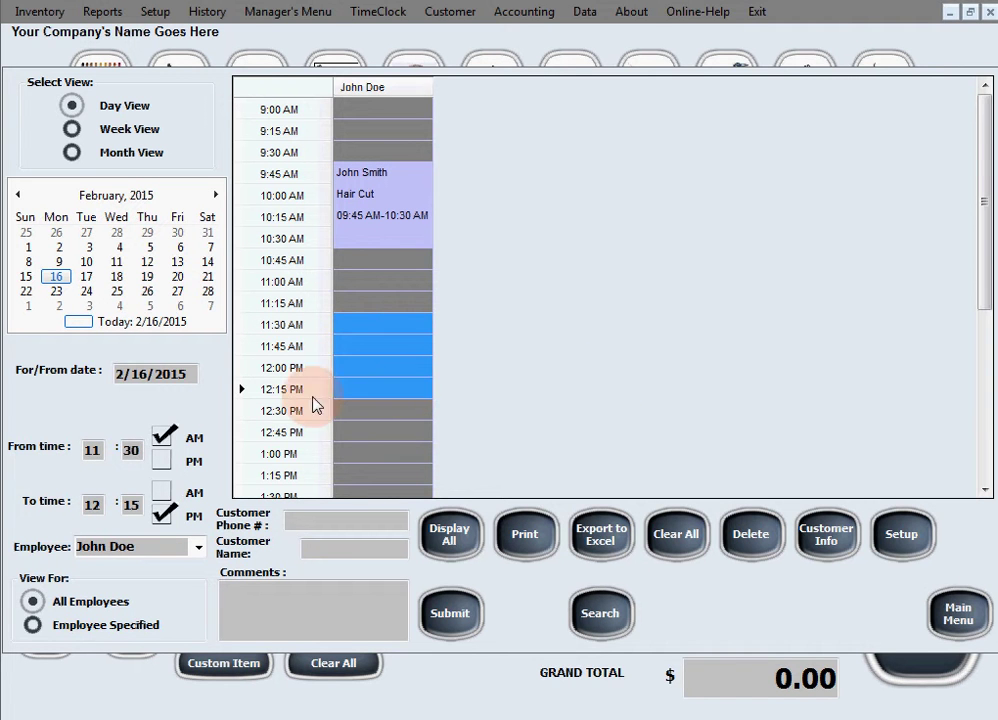
pyautogui.moveTo(141, 453); pyautogui.dragTo(136, 456)
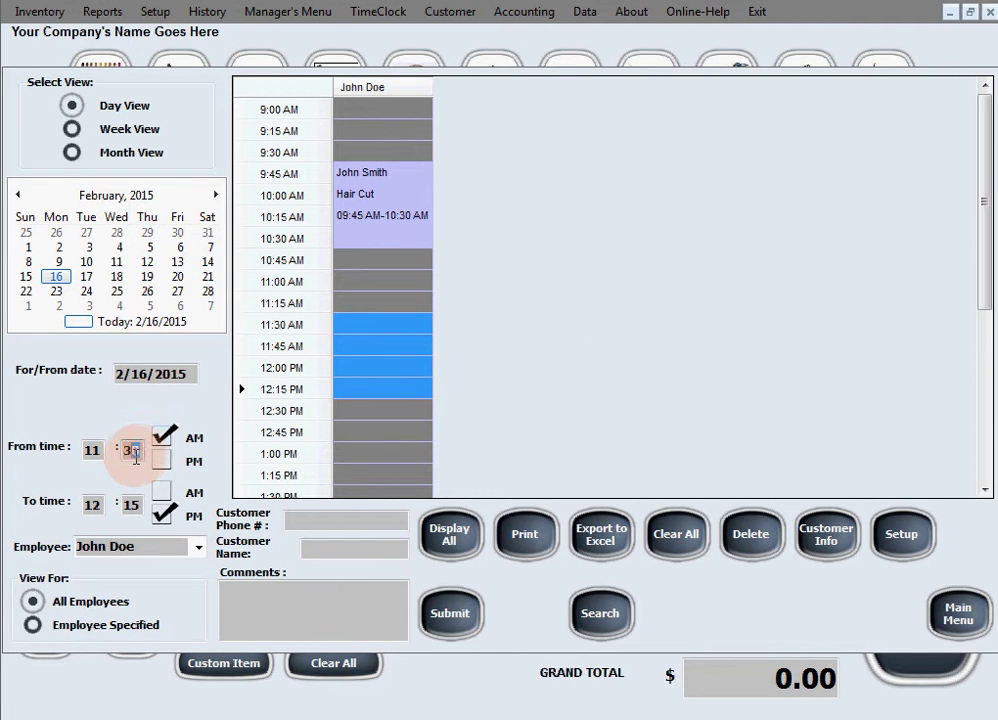
pyautogui.write('7')
pyautogui.moveTo(140, 504); pyautogui.dragTo(133, 505)
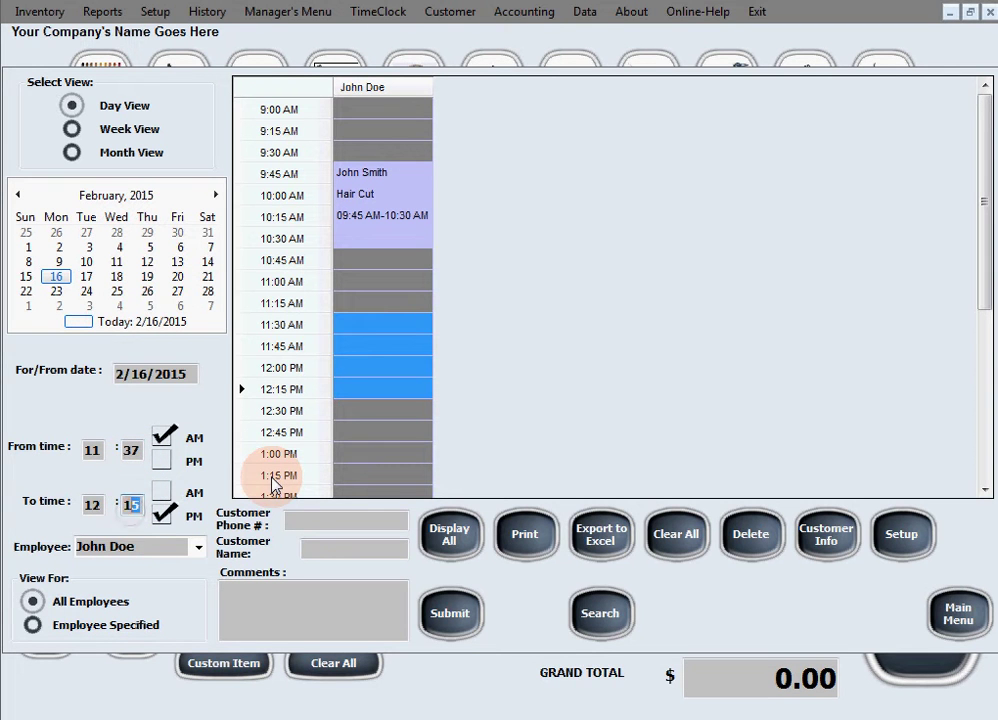
pyautogui.write('2')
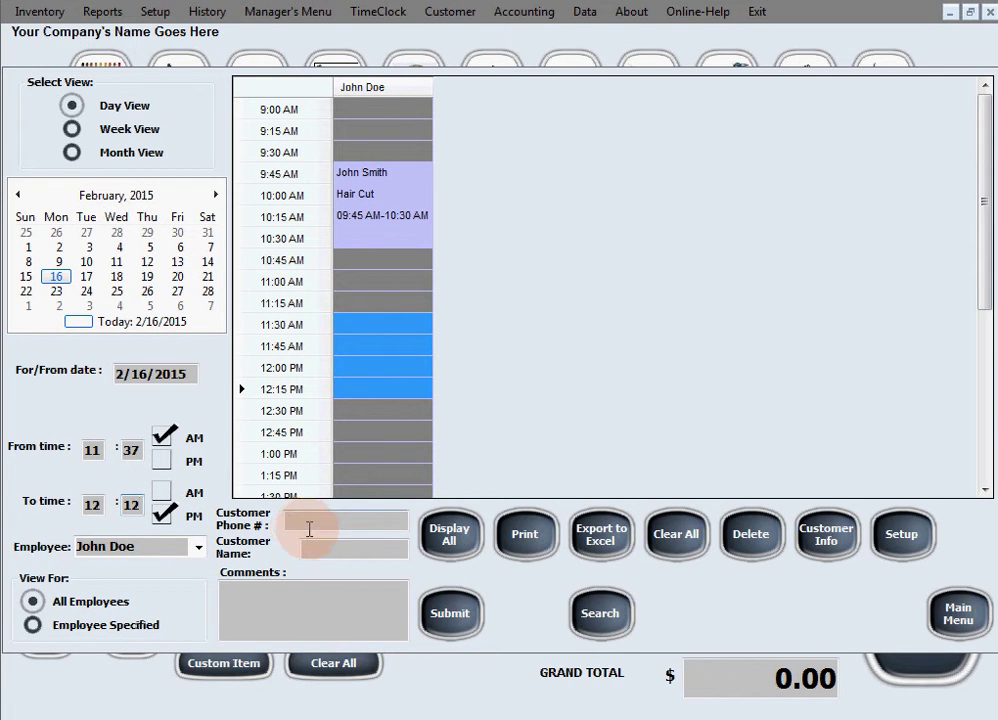
# Enter the customer's full name and the comment "HairCut" for this time range, and submit the appointment.
pyautogui.click(362, 555)
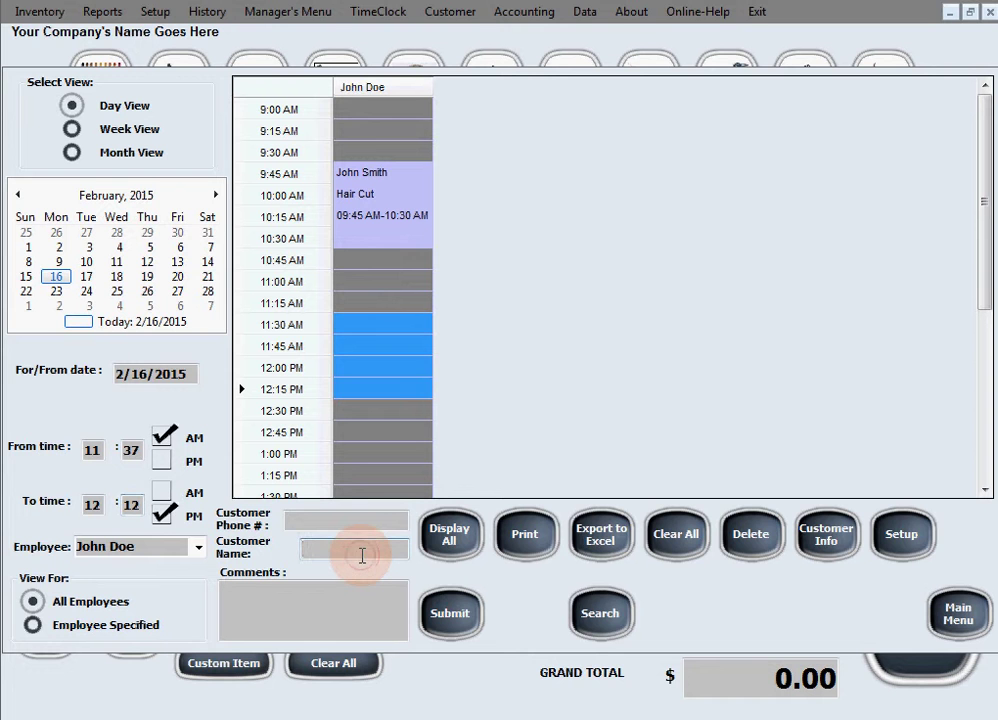
pyautogui.write('John Smith')
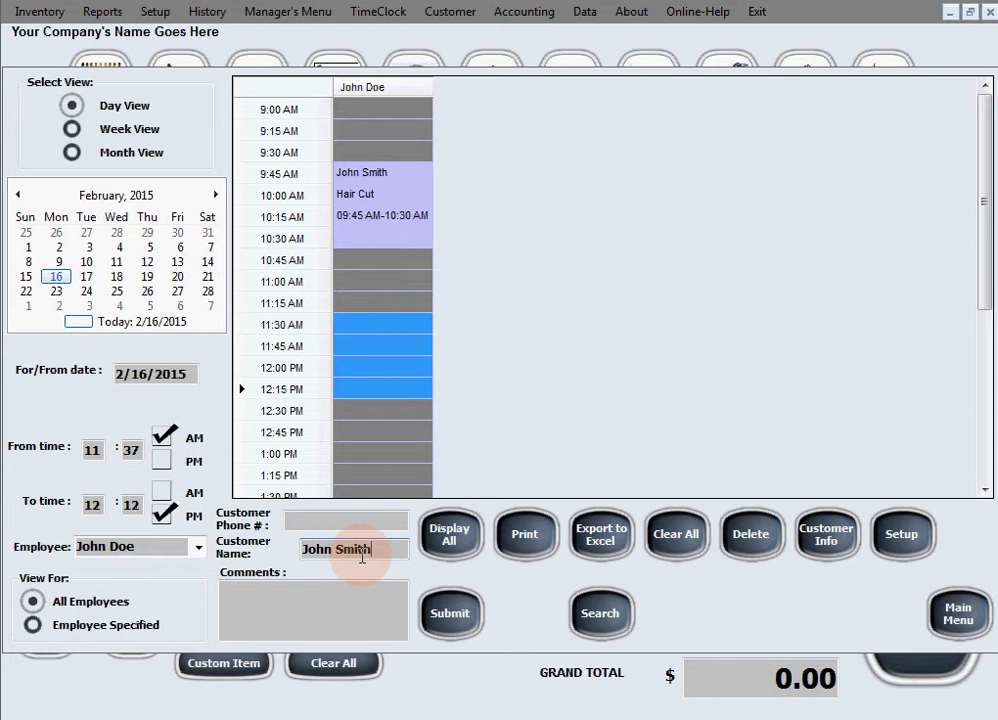
pyautogui.click(360, 598)
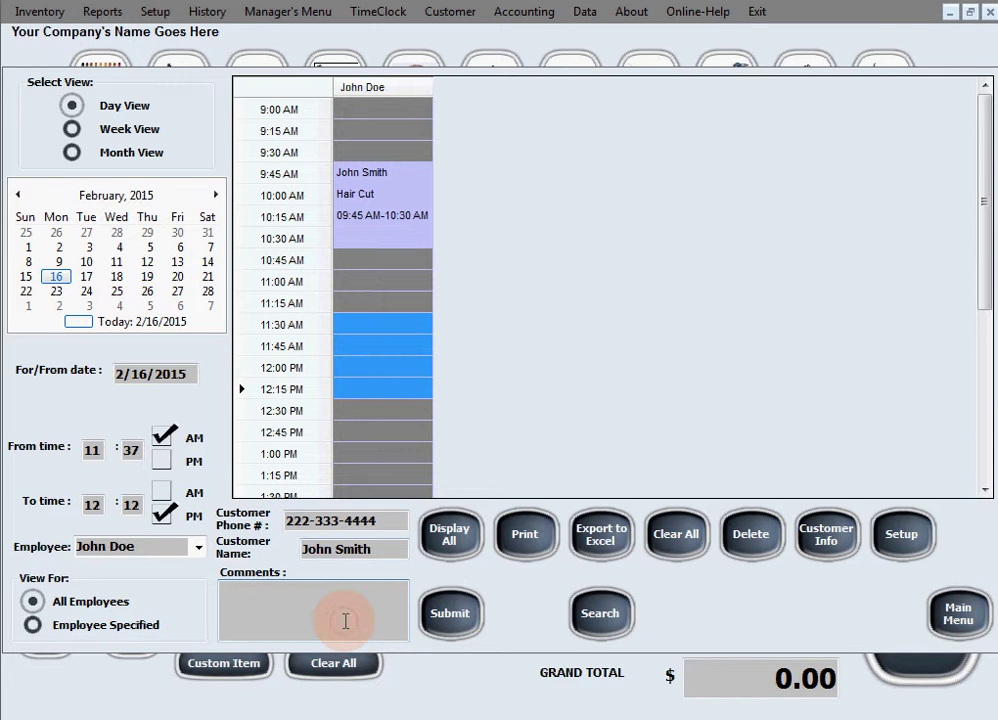
pyautogui.write('HairCut')
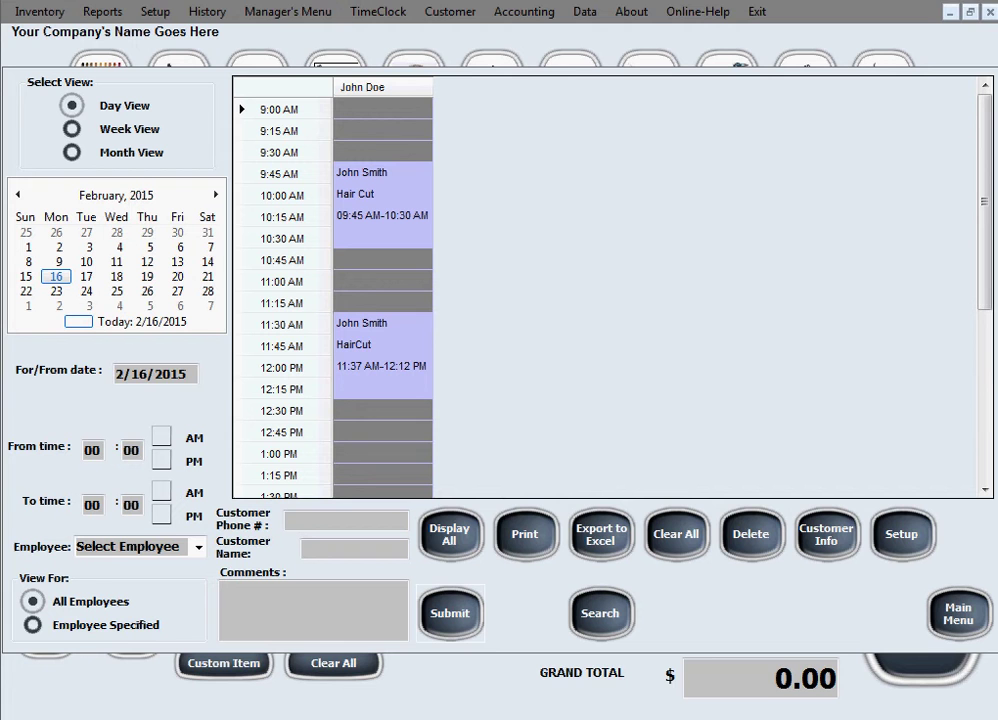
# Delete the 11:37 AM to 12:12 PM appointment from the schedule.
pyautogui.click(416, 332)
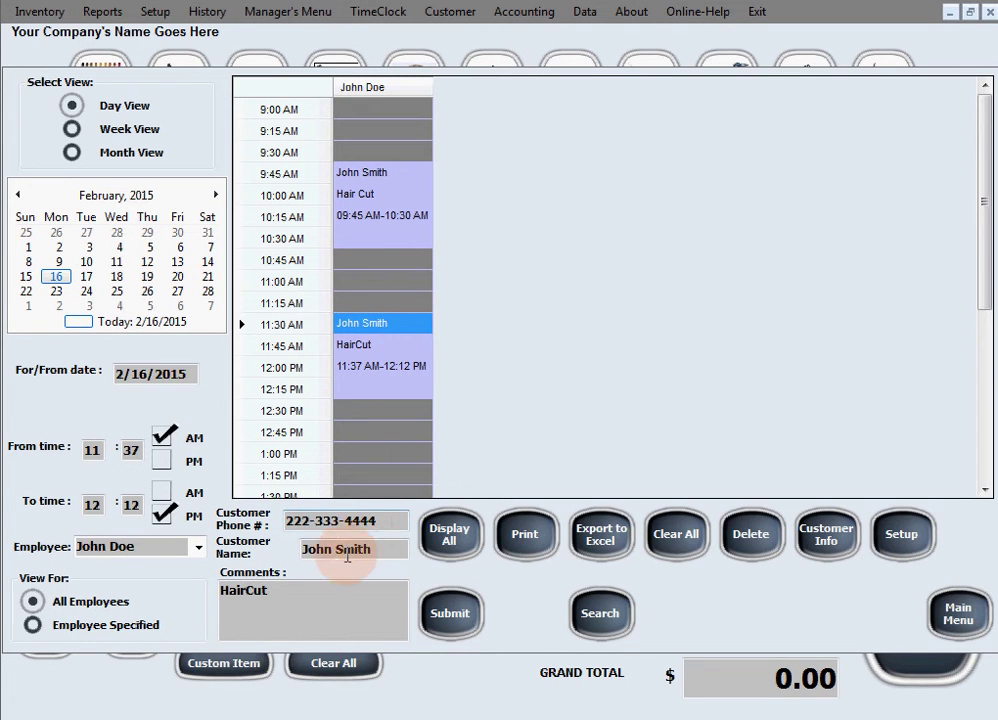
pyautogui.click(752, 556)
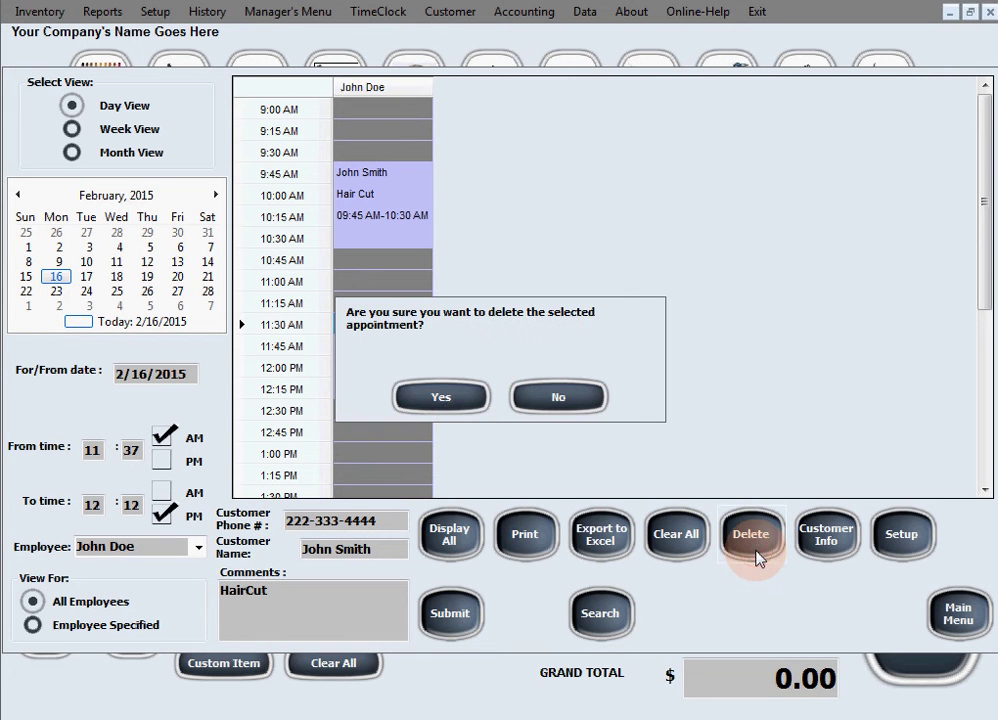
pyautogui.click(463, 412)
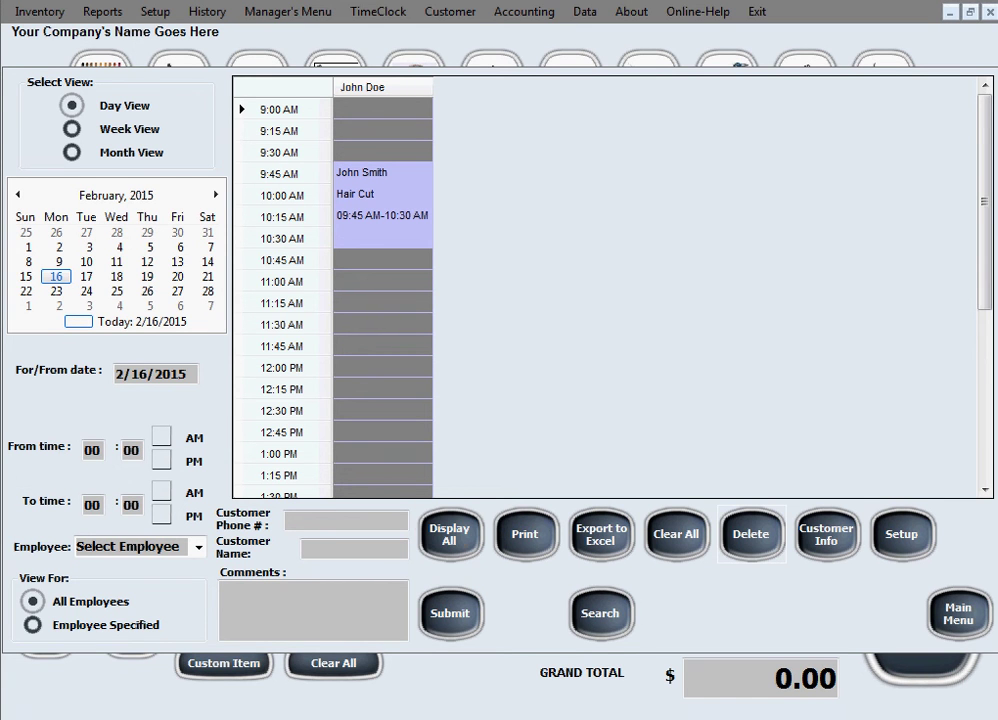
# Enter the customer's phone number, open the matching customer information record, and leave it for the main screen.
pyautogui.click(293, 521)
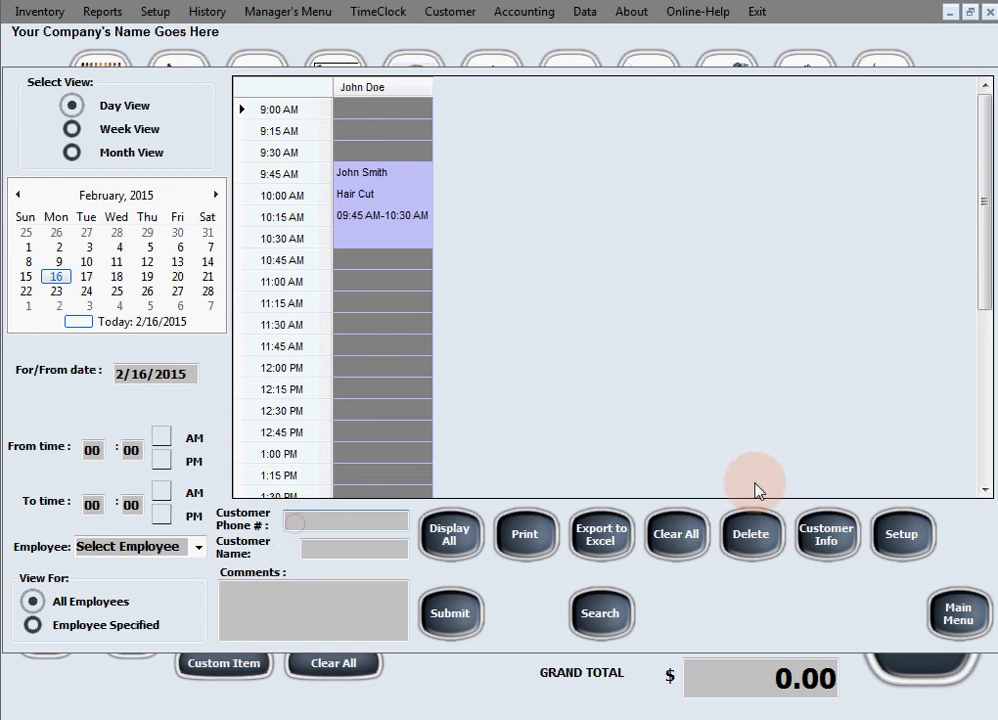
pyautogui.write('222-333-4444')
pyautogui.click(338, 601)
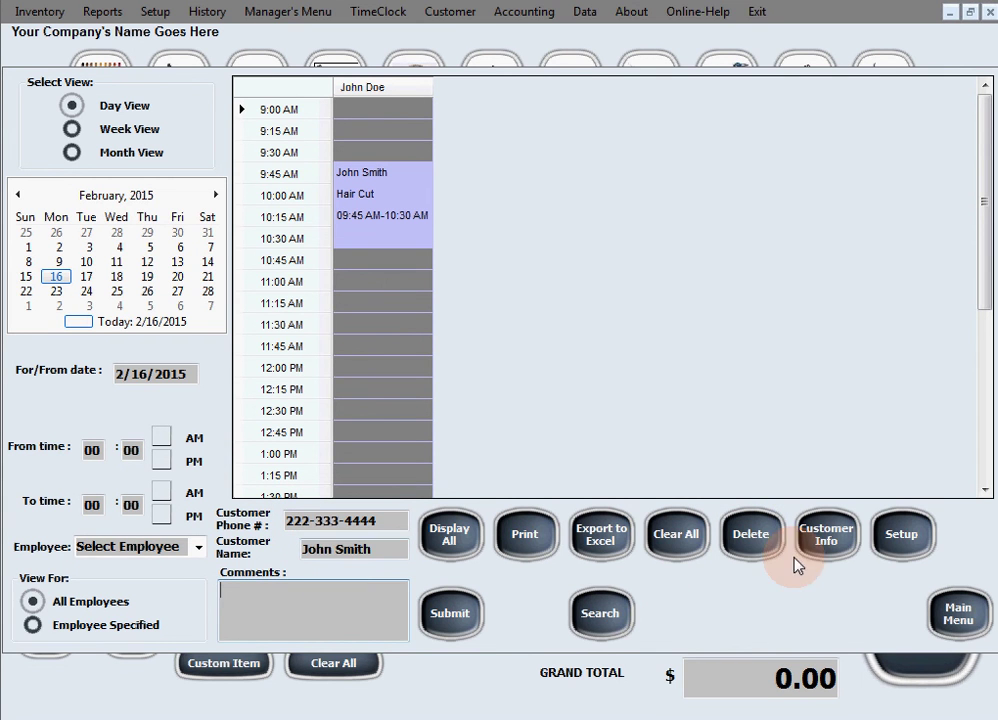
pyautogui.click(828, 543)
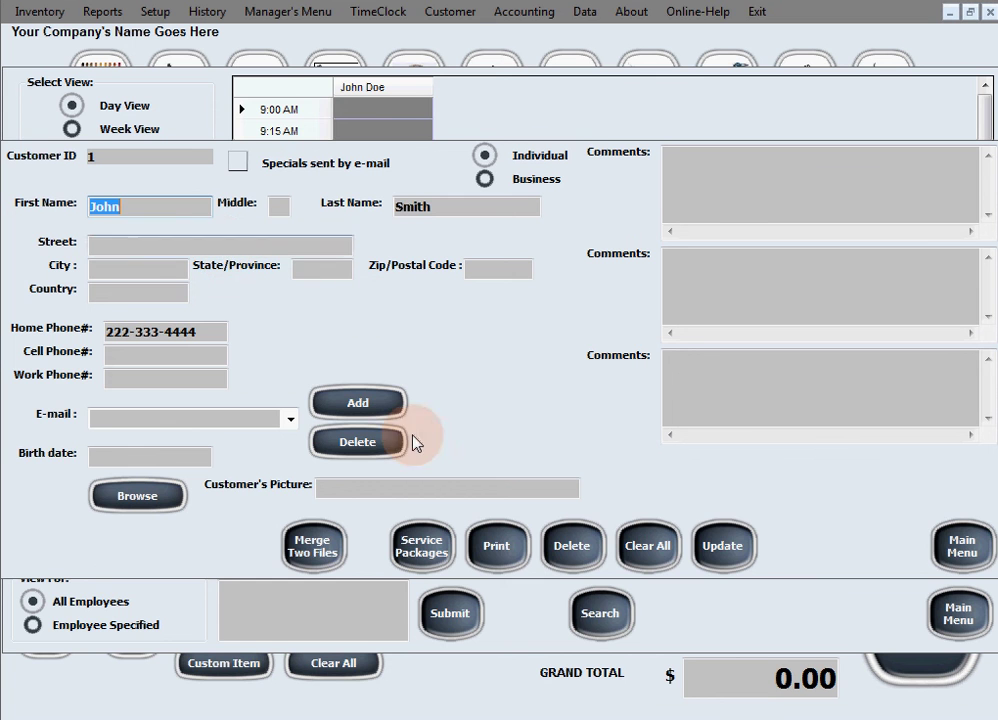
pyautogui.click(950, 545)
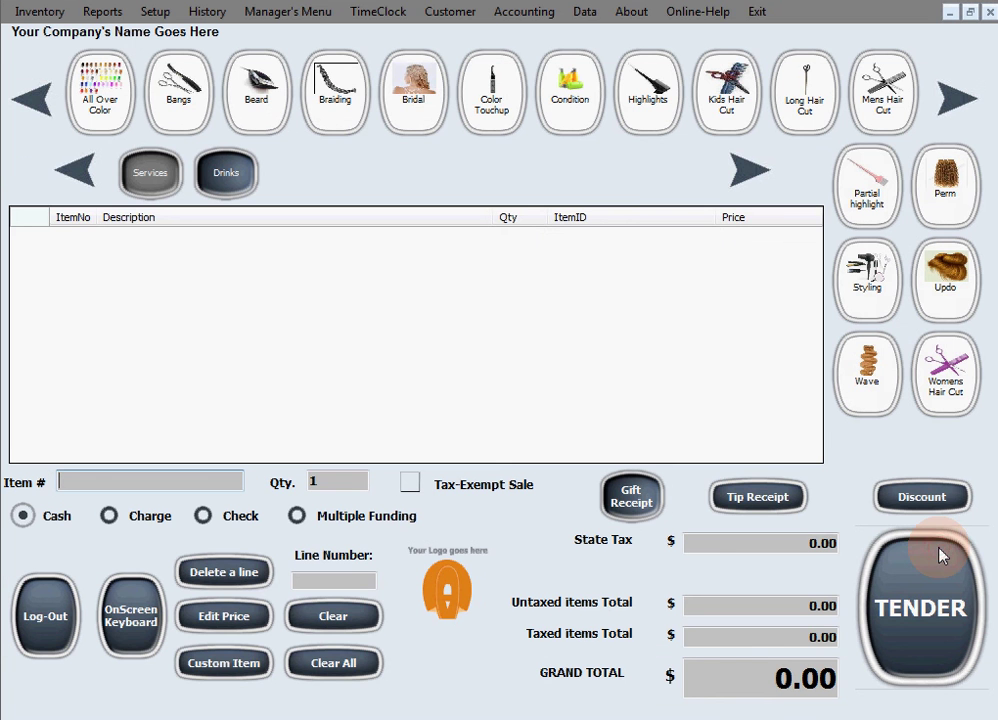
# Reopen Appointments/Scheduling and clear the customer name and phone number fields.
pyautogui.click(456, 22)
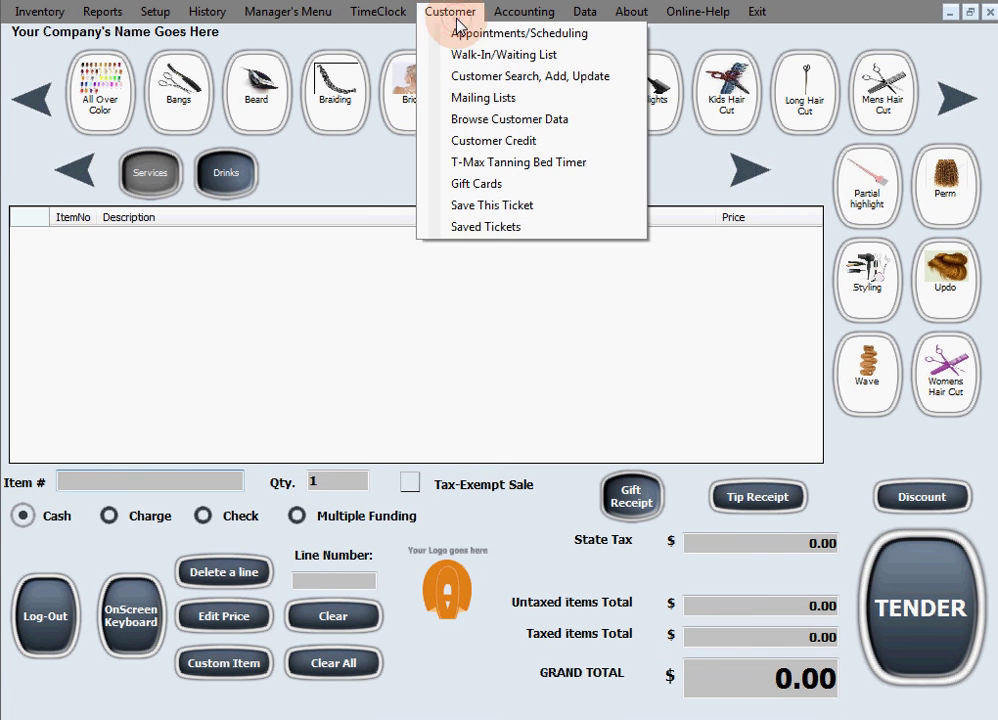
pyautogui.click(466, 32)
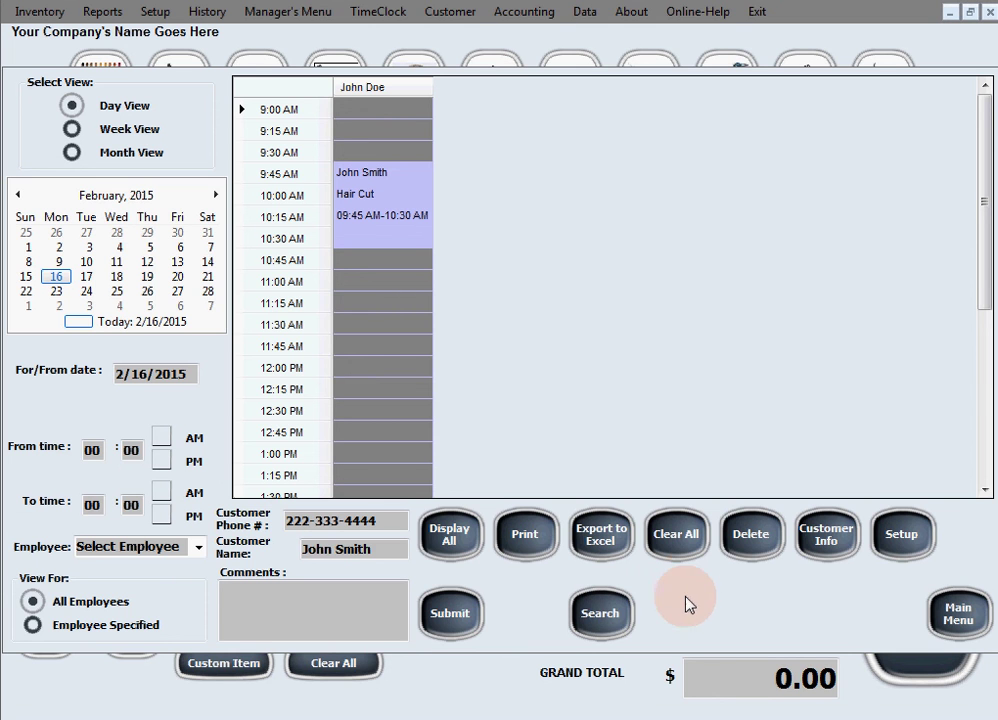
pyautogui.click(395, 547)
pyautogui.moveTo(395, 547); pyautogui.dragTo(225, 542)
pyautogui.press('BackSpace')
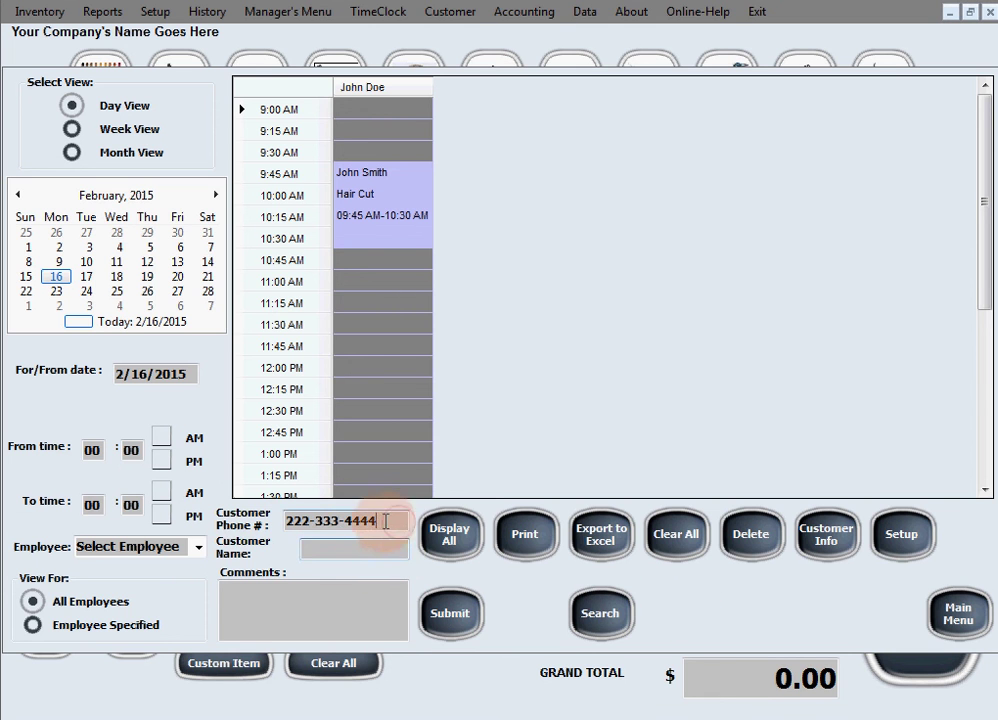
pyautogui.moveTo(386, 521); pyautogui.dragTo(206, 508)
pyautogui.press('BackSpace')
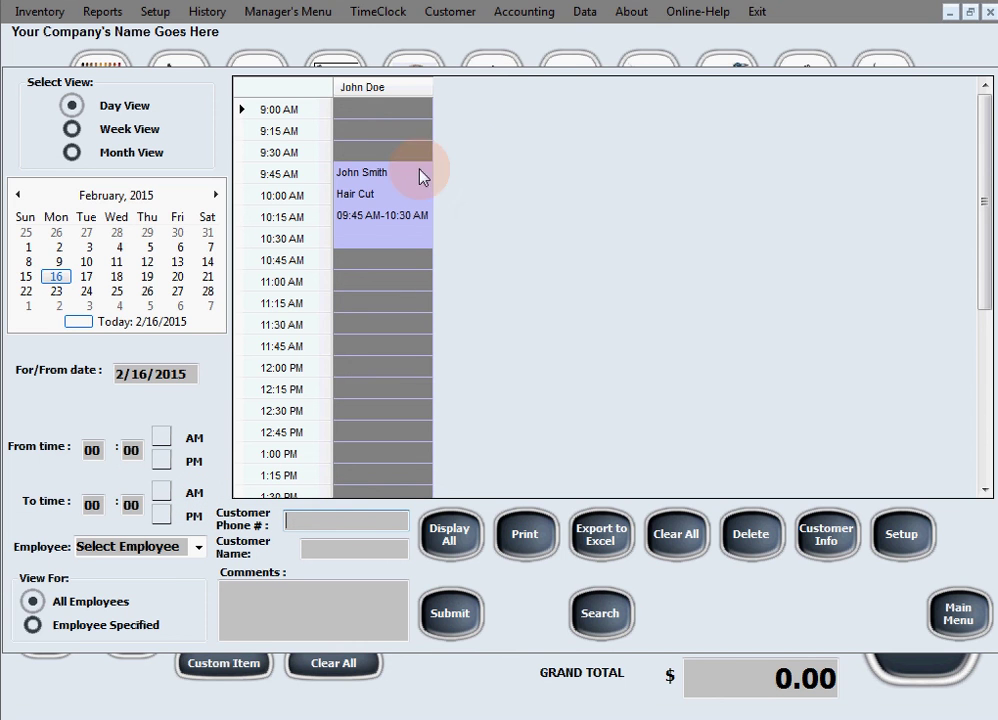
# Open the customer information record from the 9:45 AM appointment and close it.
pyautogui.click(389, 178)
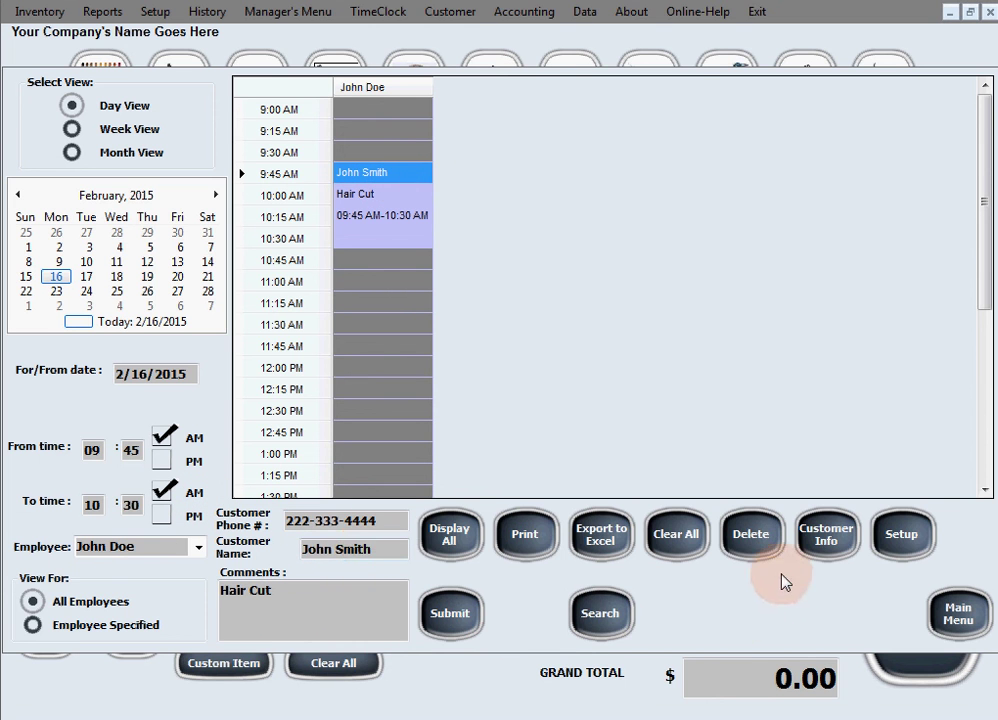
pyautogui.click(838, 558)
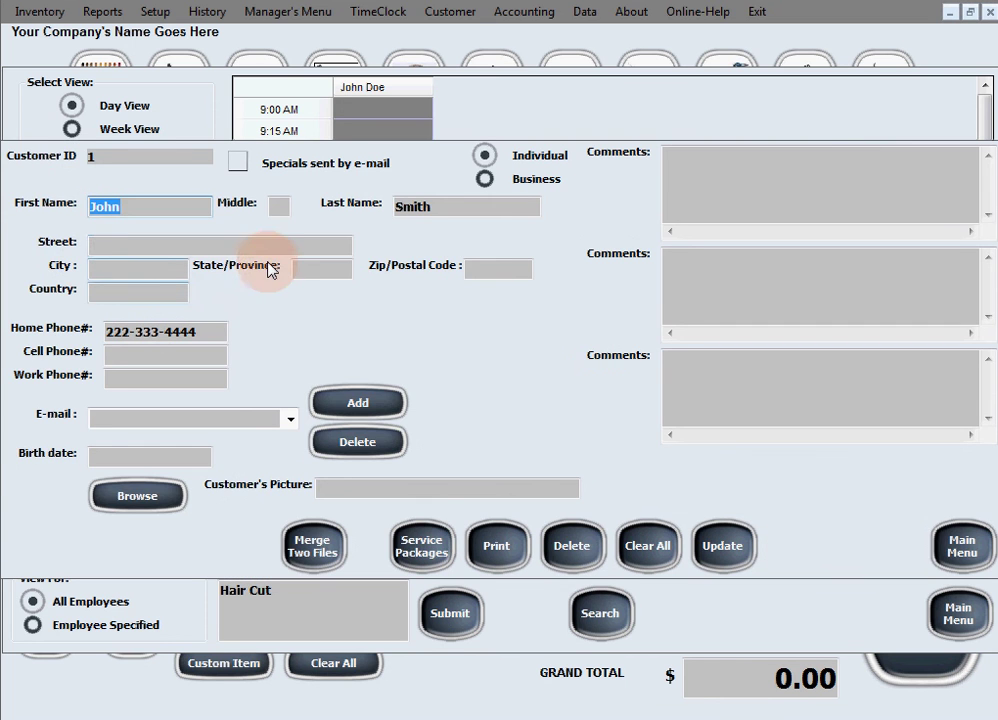
pyautogui.click(933, 552)
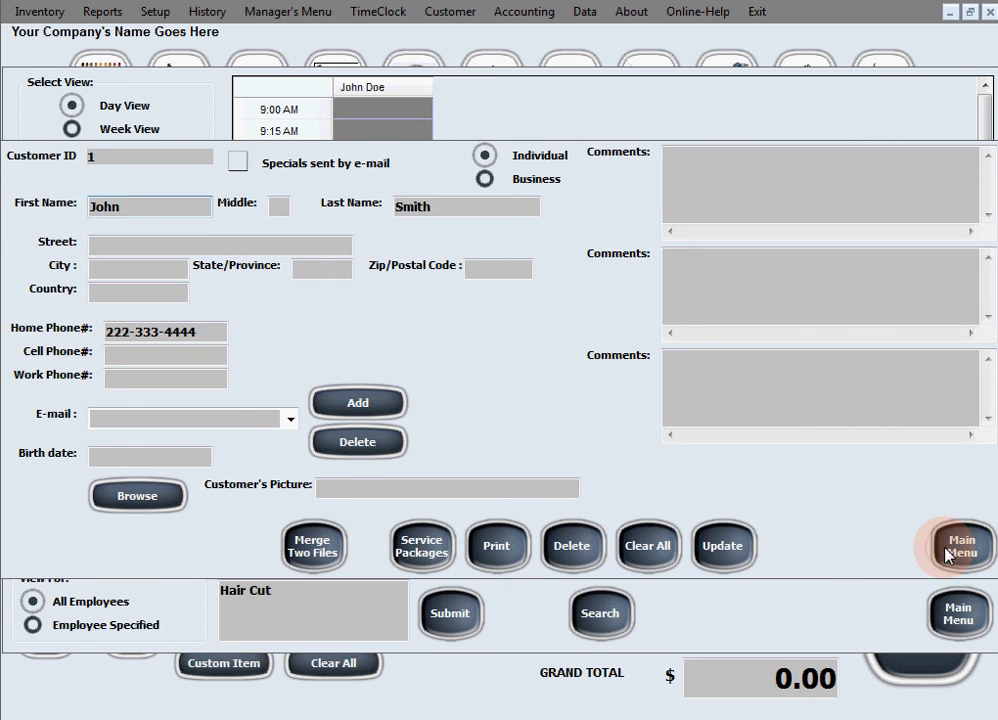